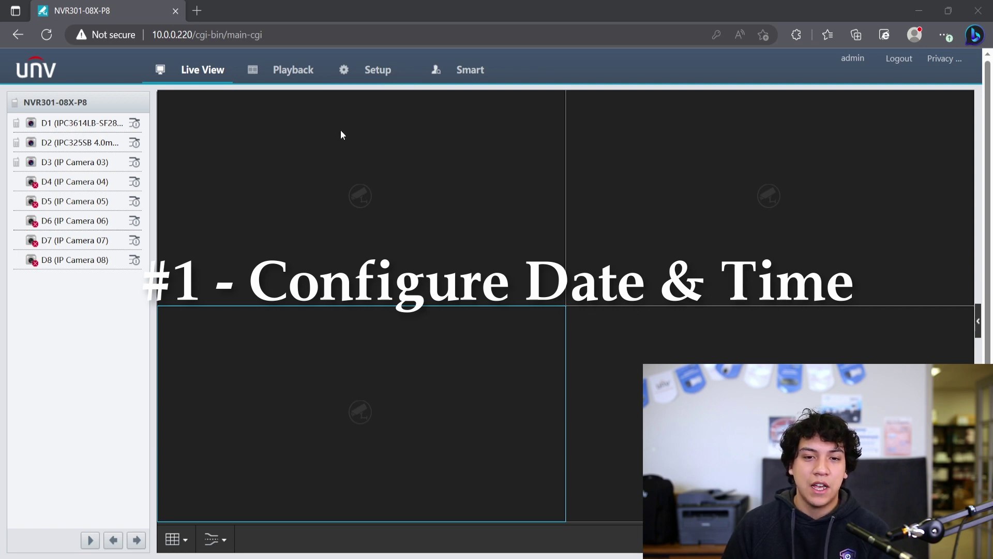
Keep Eastern Standard Time as the NVR's time zone
click(378, 72)
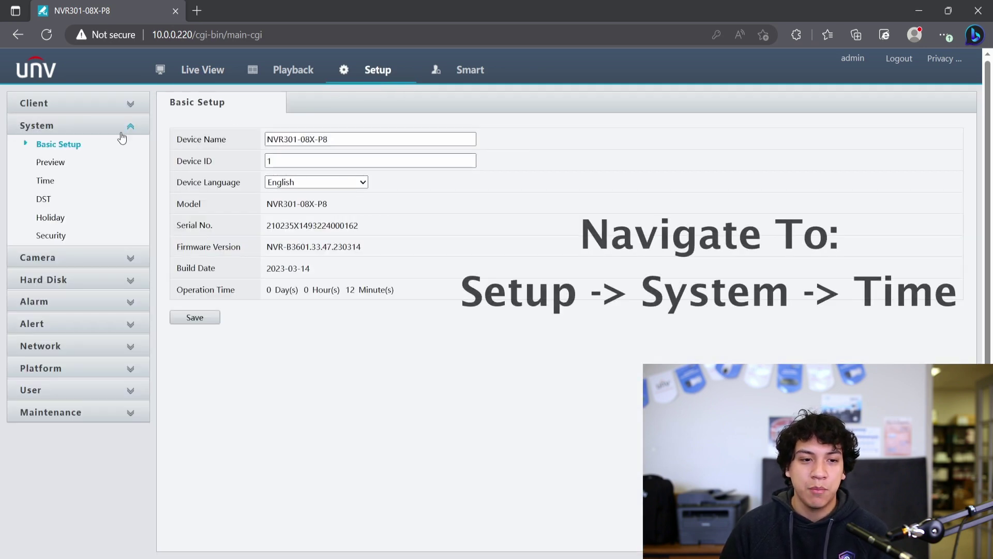
click(55, 187)
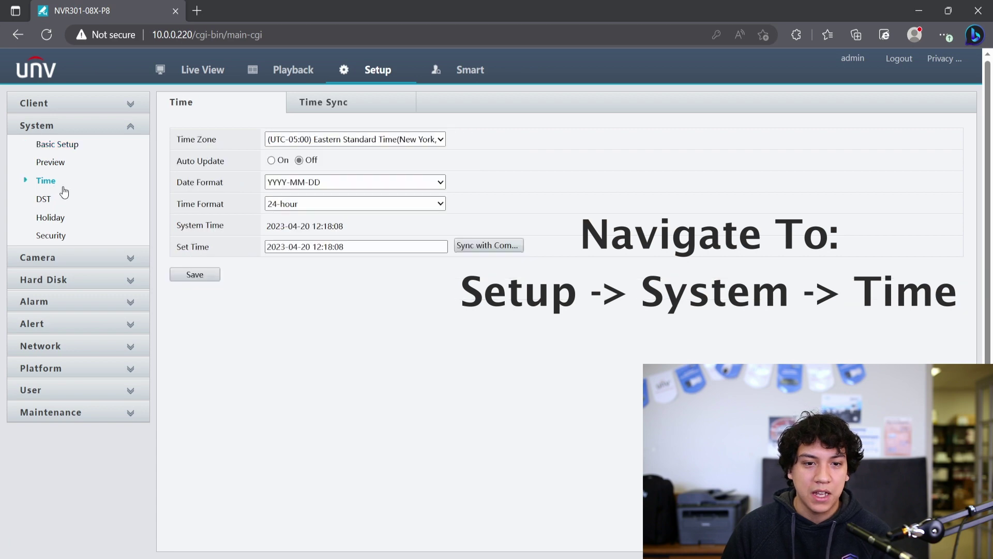
click(326, 140)
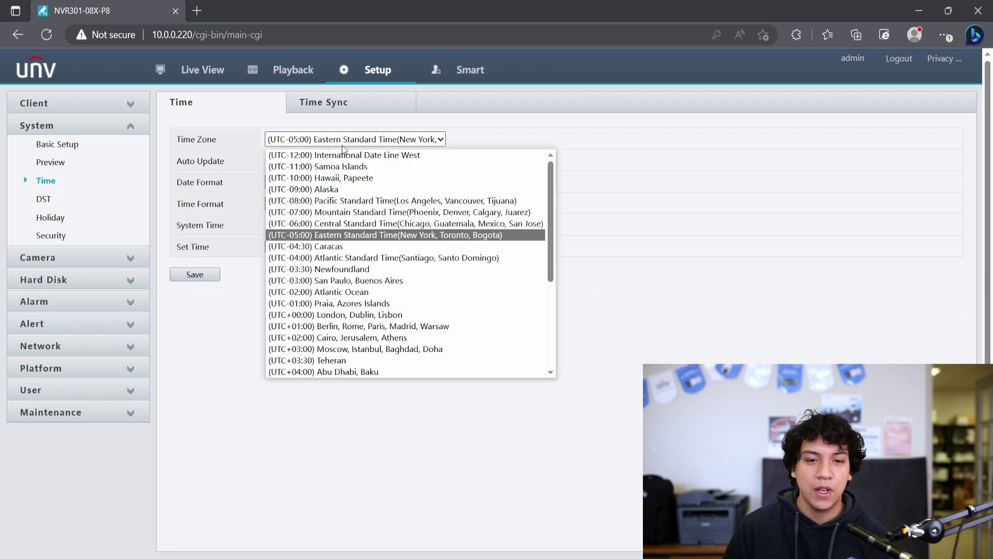
click(354, 234)
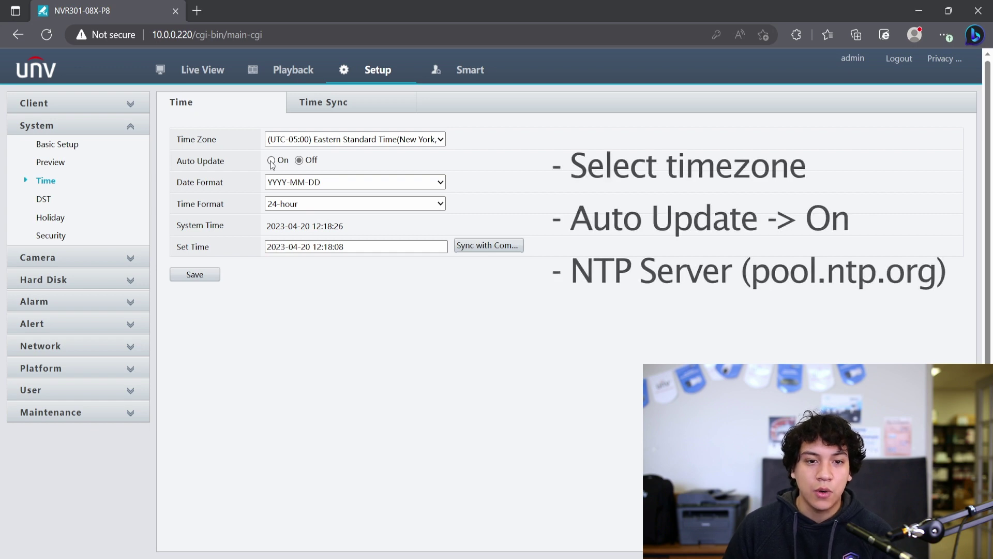
Enable auto update from NTP server pool.ntp.org every 10m and save the time settings
click(271, 161)
click(300, 247)
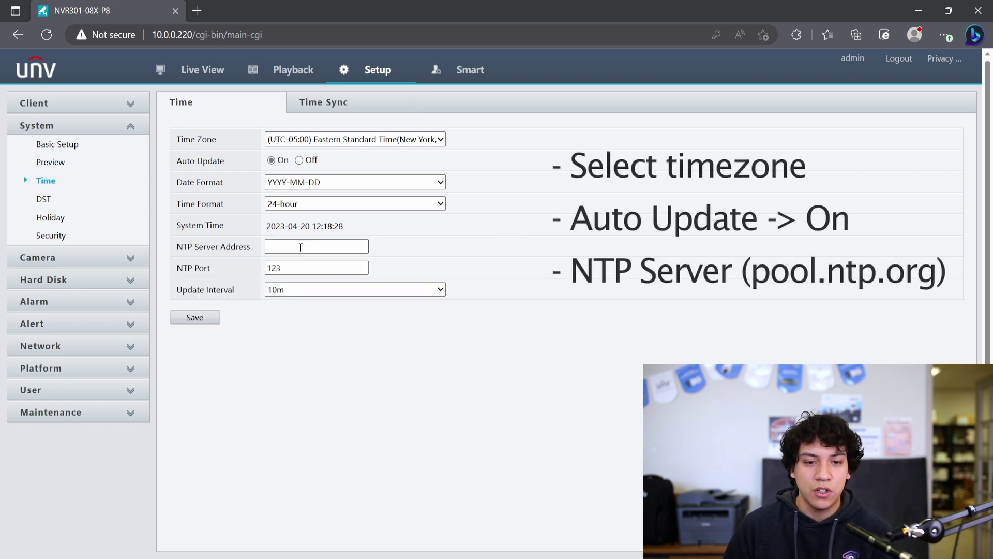
text(pool.)
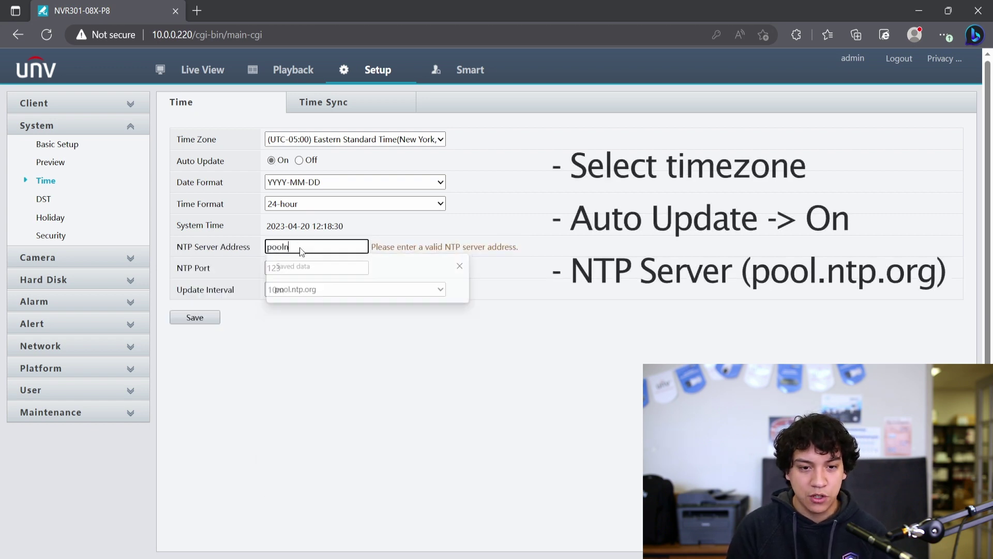
text(ntp.org)
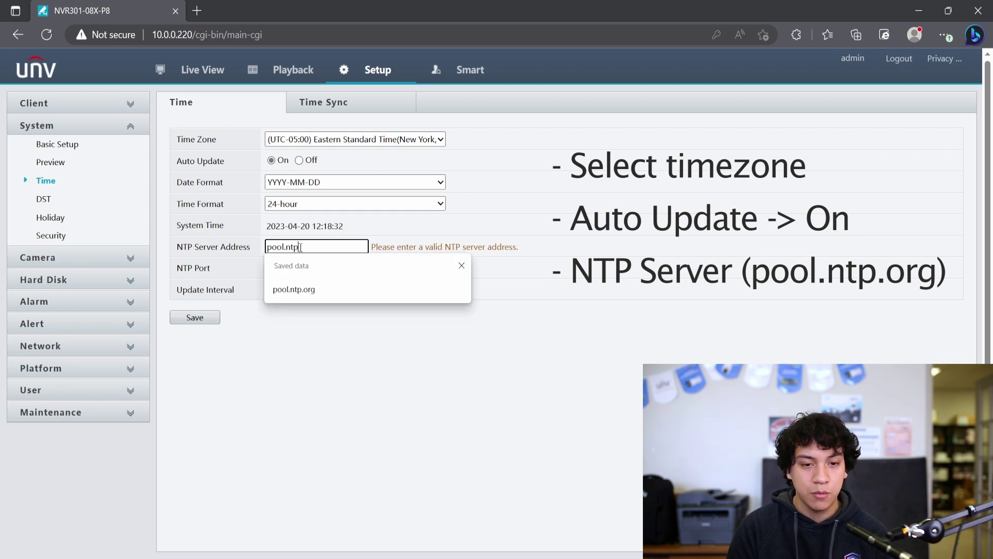
click(315, 325)
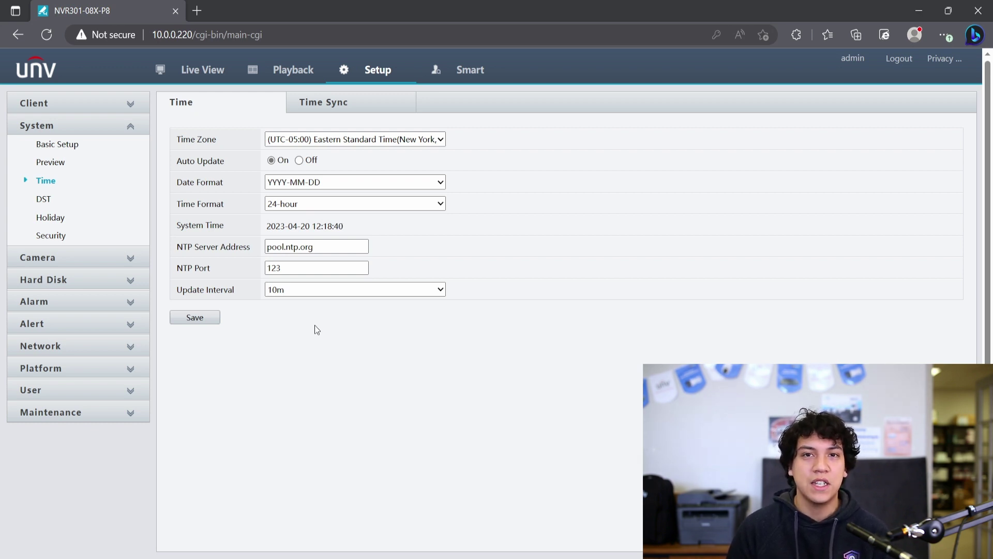
click(306, 289)
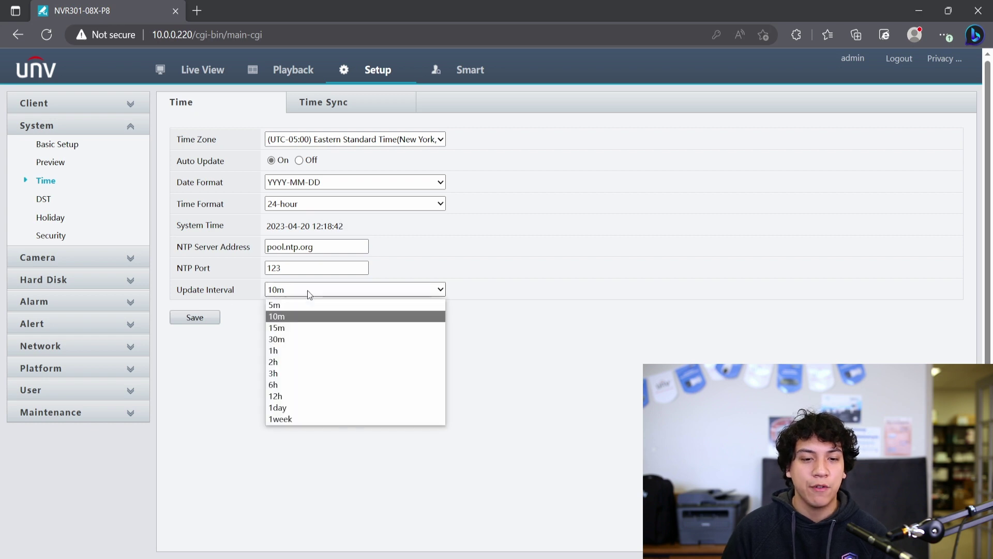
click(306, 290)
click(205, 322)
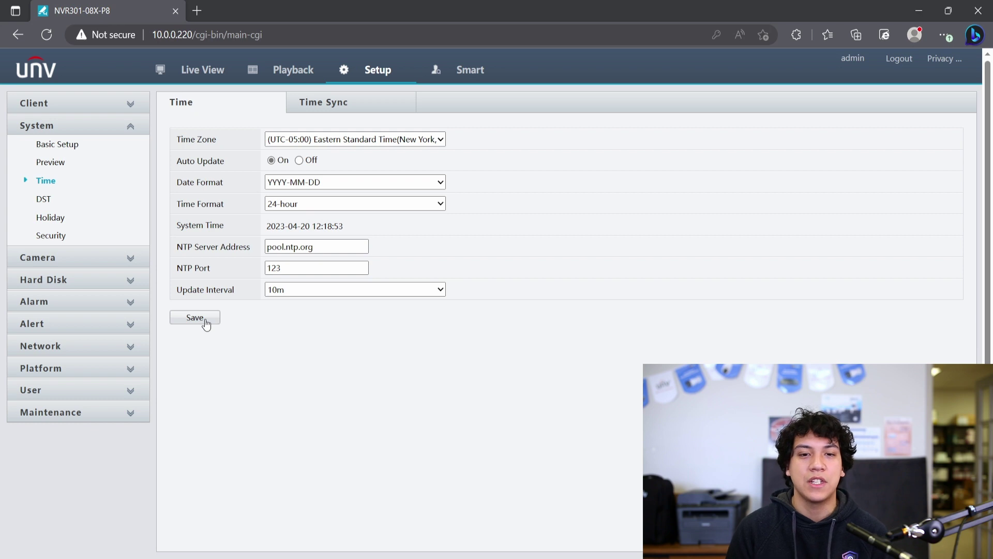
click(71, 206)
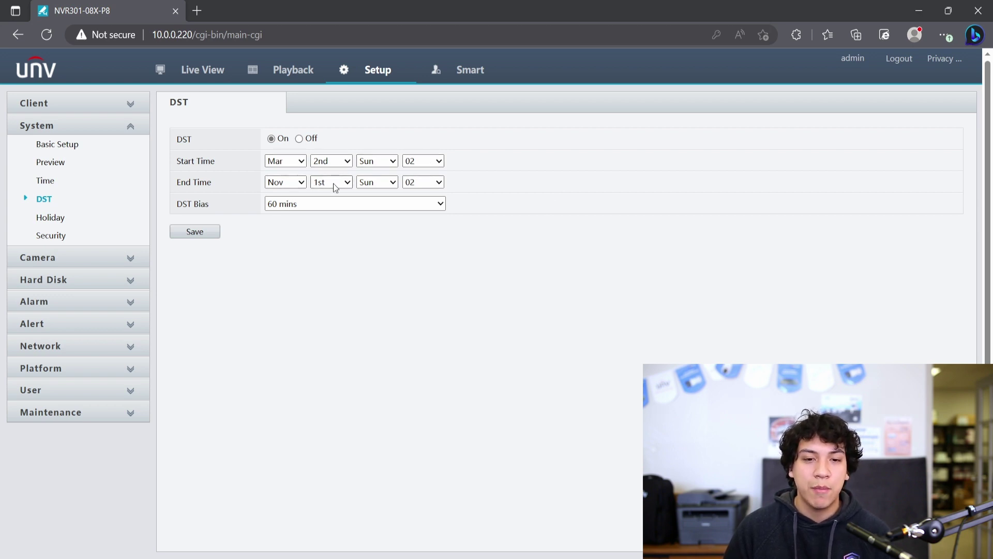
Keep DST from Mar 2nd Sun 02 to Nov 1st Sun 02 with a 60-minute bias, and save
click(379, 202)
click(268, 226)
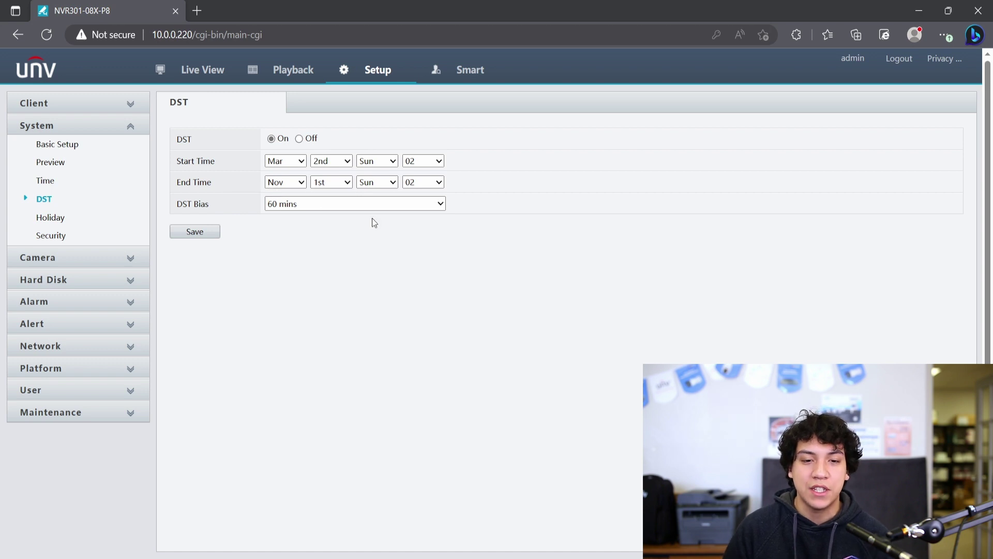
click(204, 233)
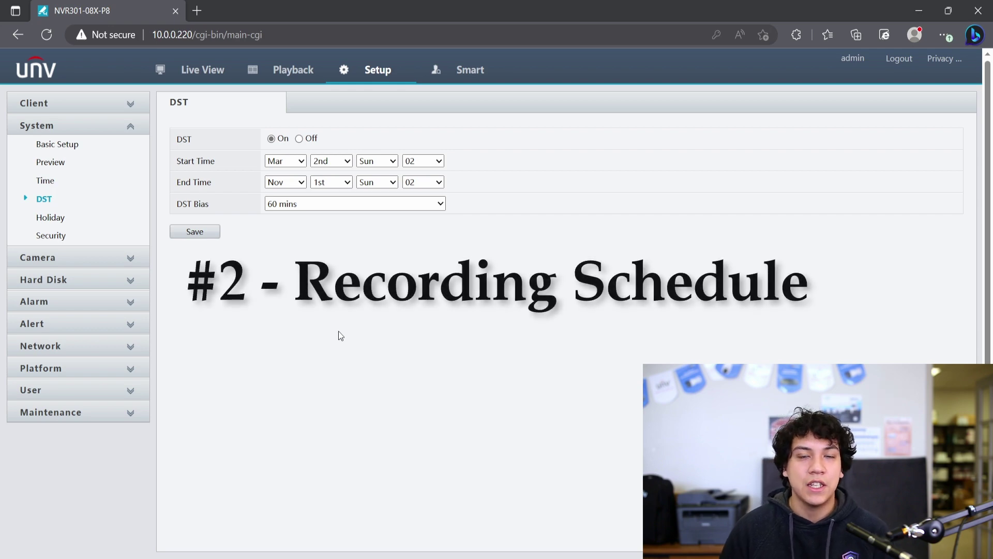
Fill camera D1's whole weekly schedule grid with Motion recording and save it
click(105, 259)
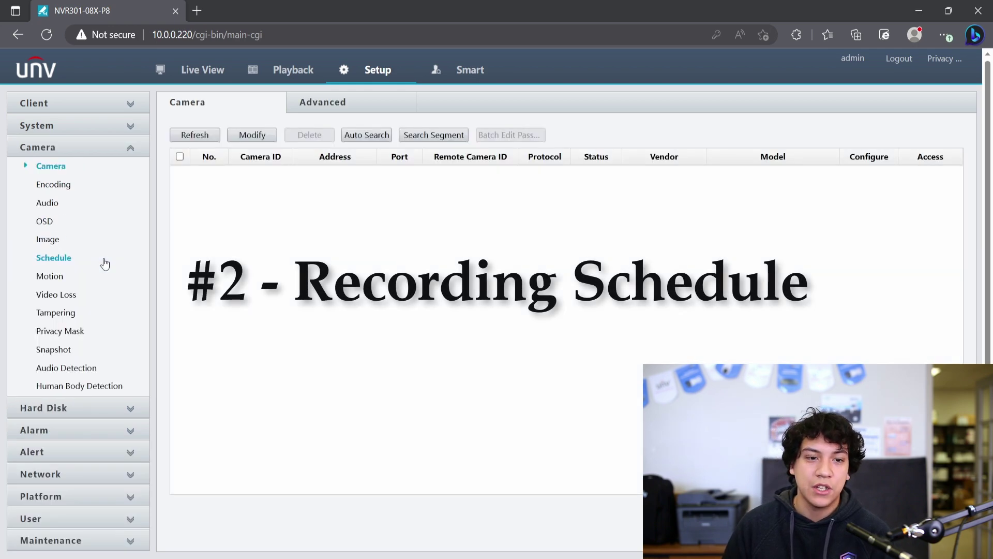
click(56, 258)
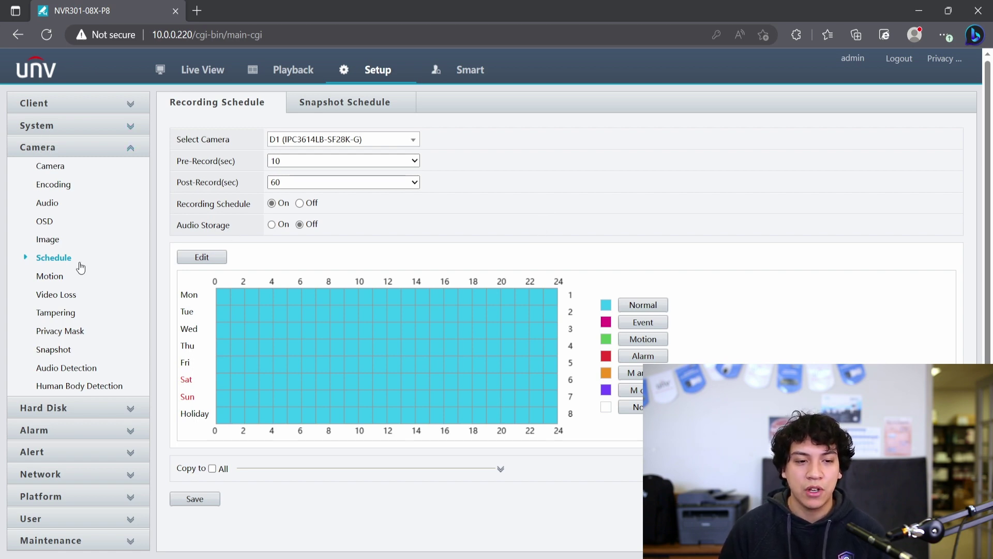
click(303, 141)
click(303, 140)
click(642, 344)
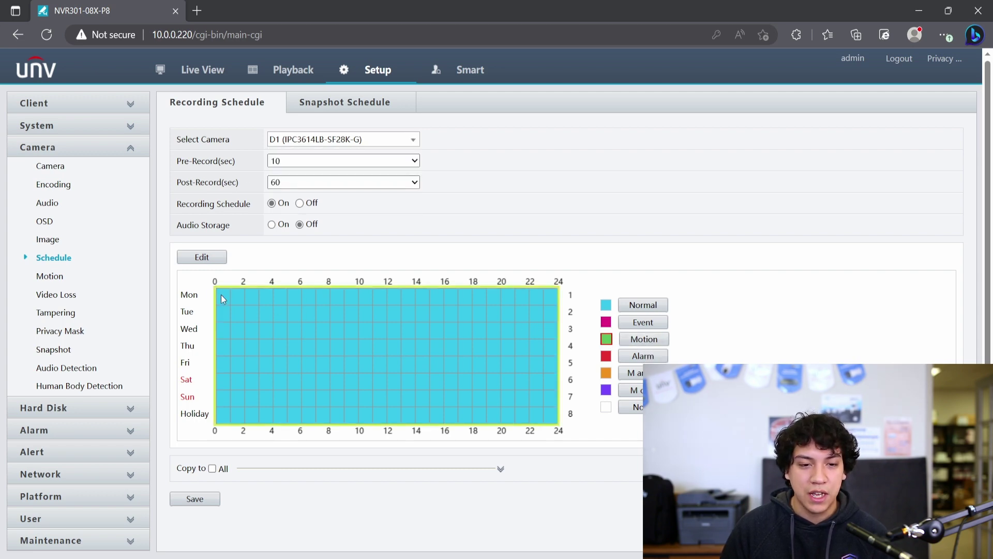
drag(454, 389, 549, 417)
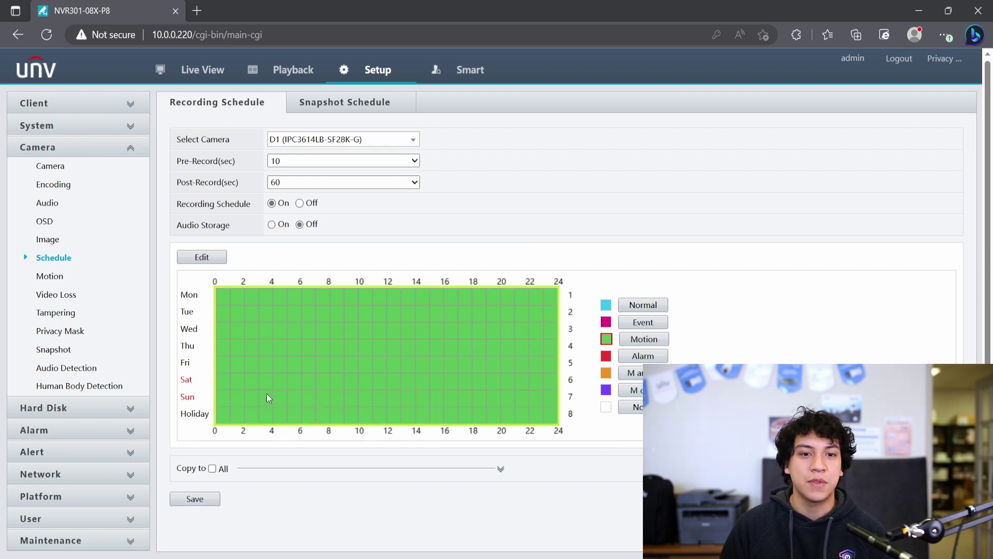
click(198, 498)
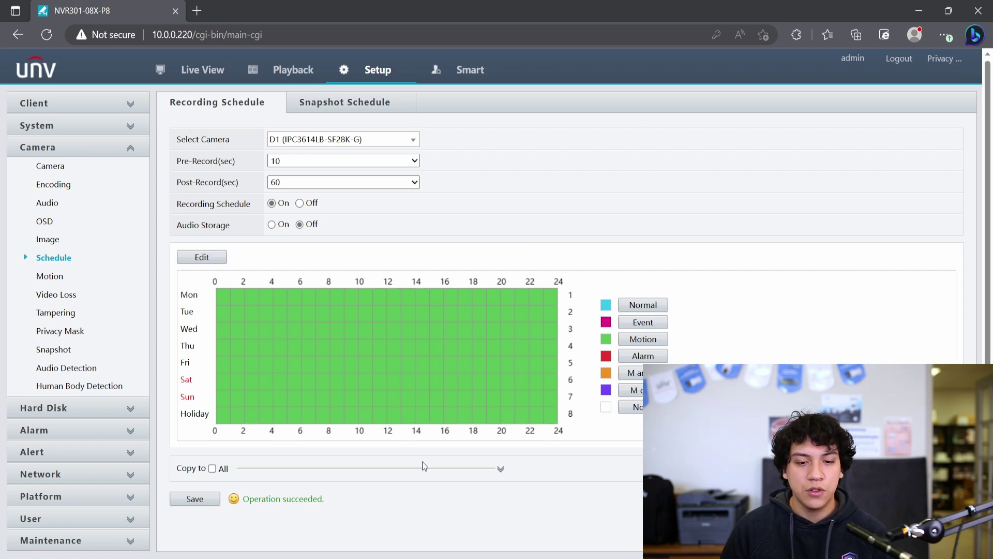
Apply camera D1's recording schedule to all cameras and save it
click(500, 469)
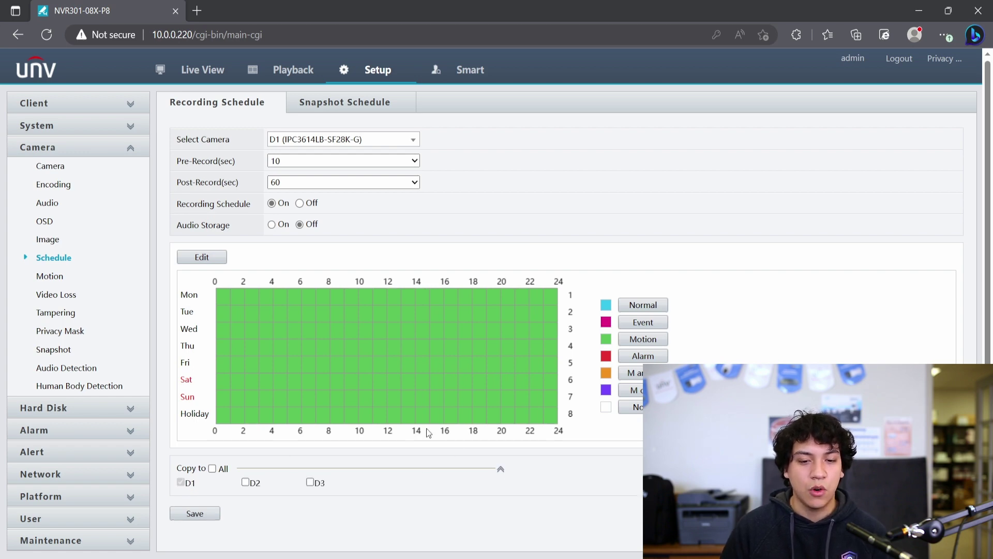
click(212, 468)
click(201, 515)
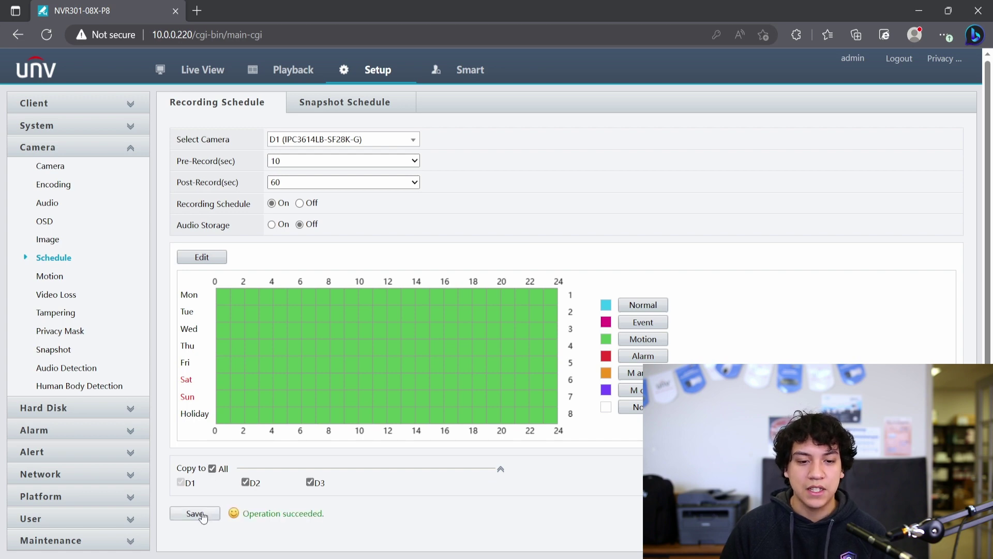
Review the D2, D3 and D1 schedules, then tick Copy to All on D1
click(324, 140)
click(326, 187)
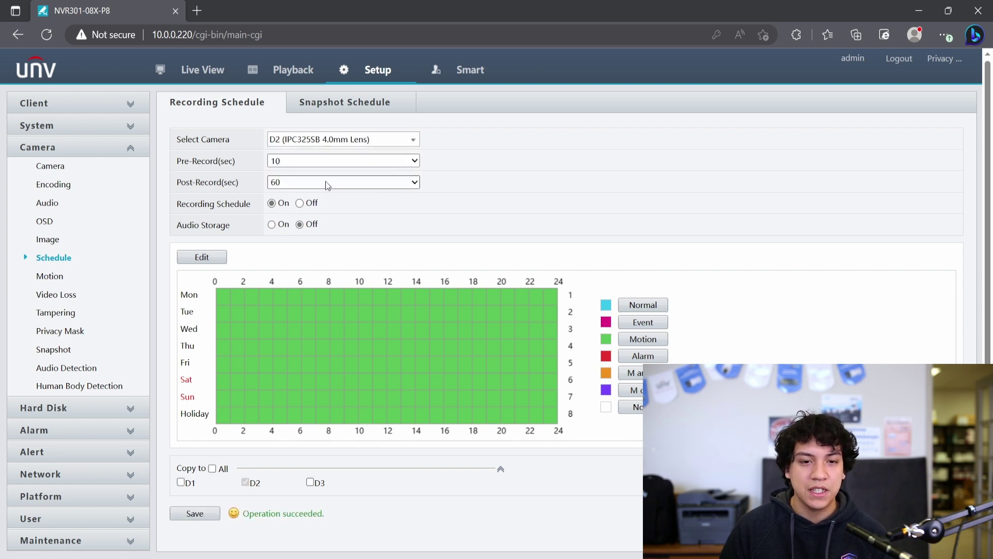
click(336, 140)
click(320, 203)
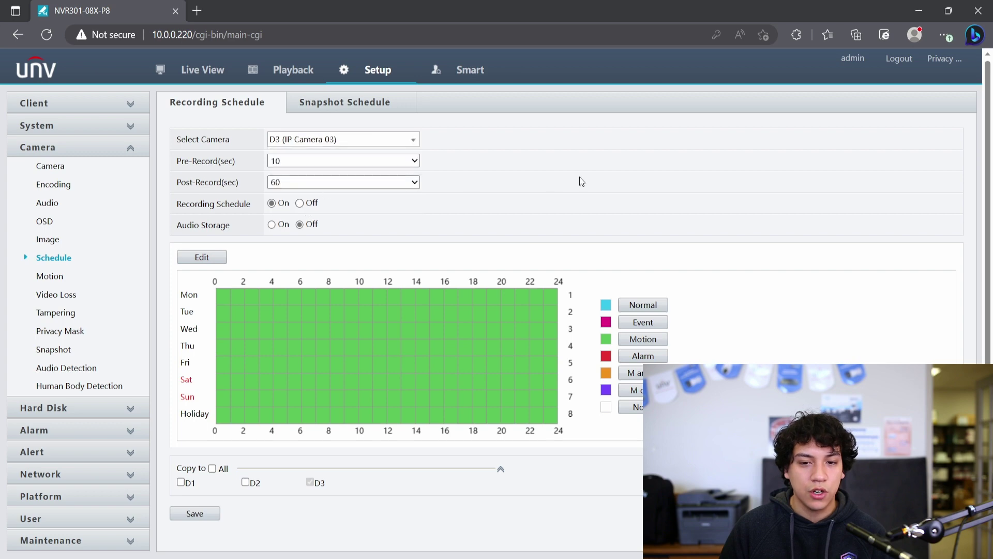
click(366, 138)
click(326, 187)
click(326, 141)
click(313, 204)
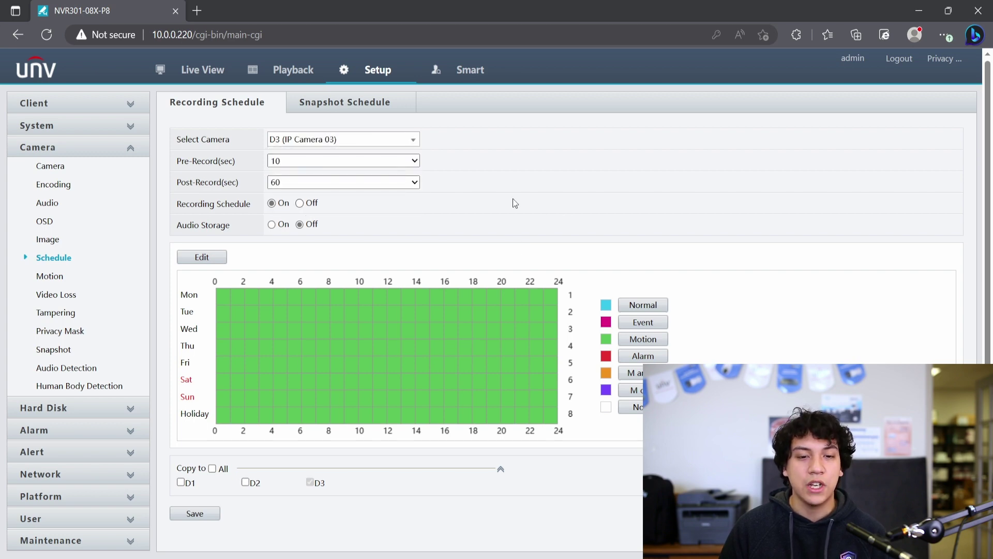
click(352, 140)
click(328, 173)
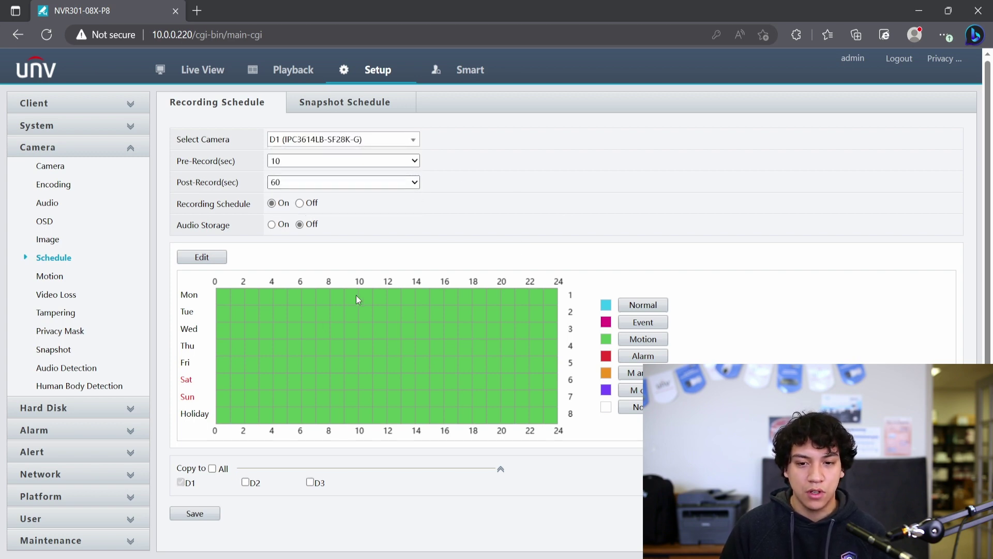
click(272, 225)
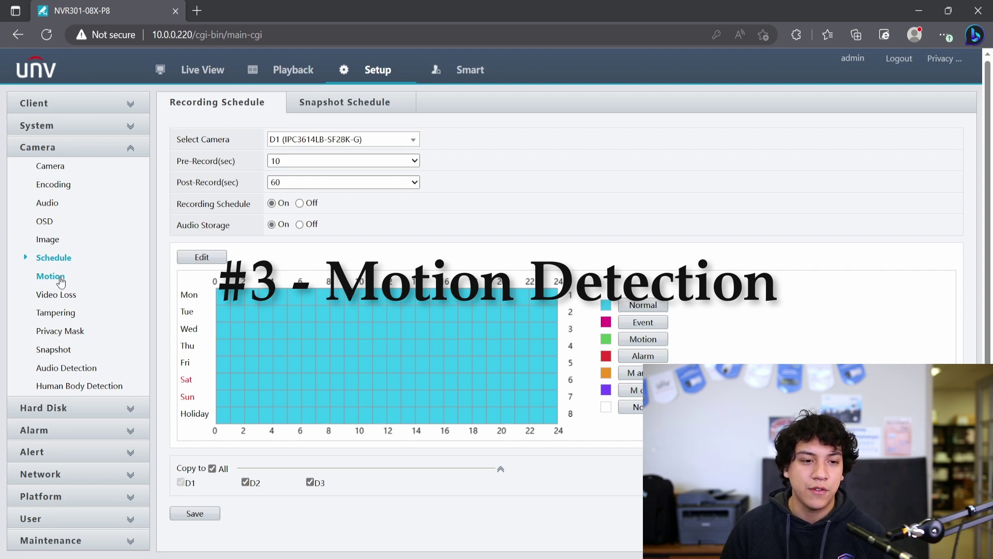
Lower camera D1's motion detection sensitivity from 99 to 60 and save
click(37, 147)
click(37, 147)
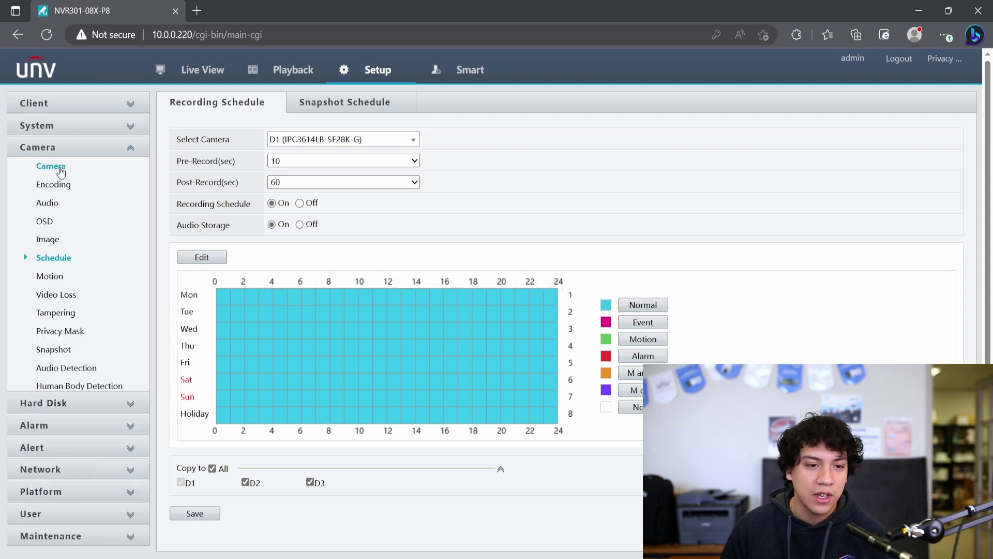
click(50, 276)
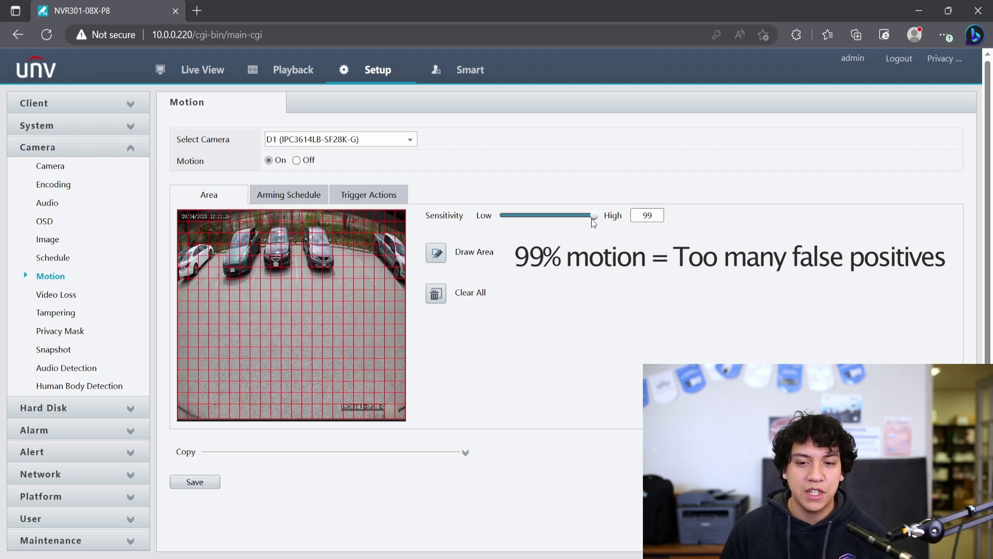
double_click(662, 215)
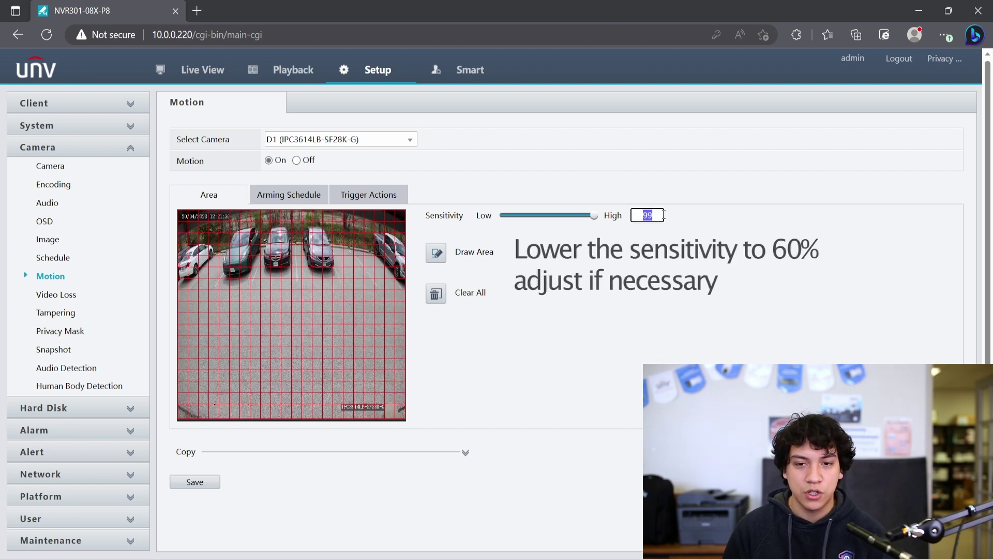
text(60)
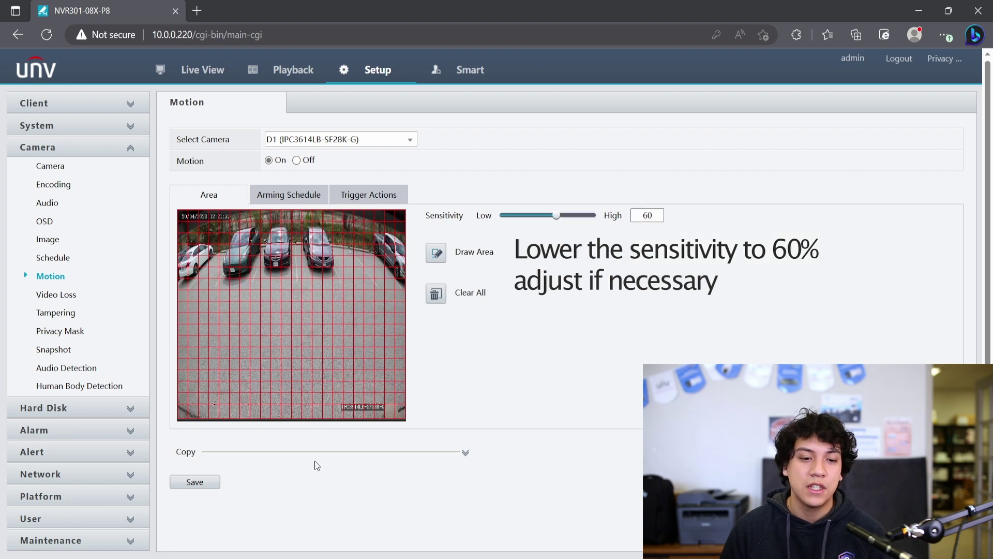
click(182, 481)
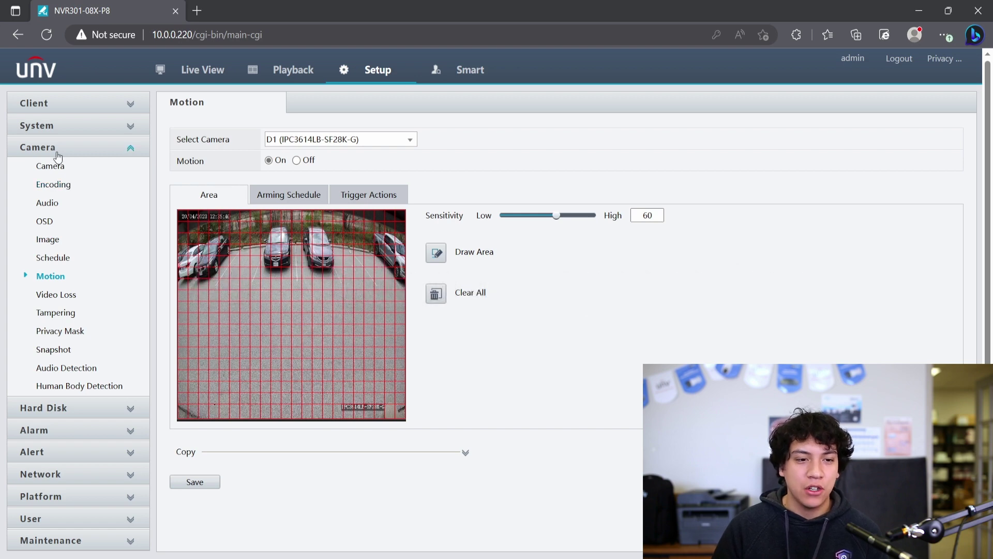
Switch camera D1's main stream compression from H.264 to H.265 and save
click(61, 185)
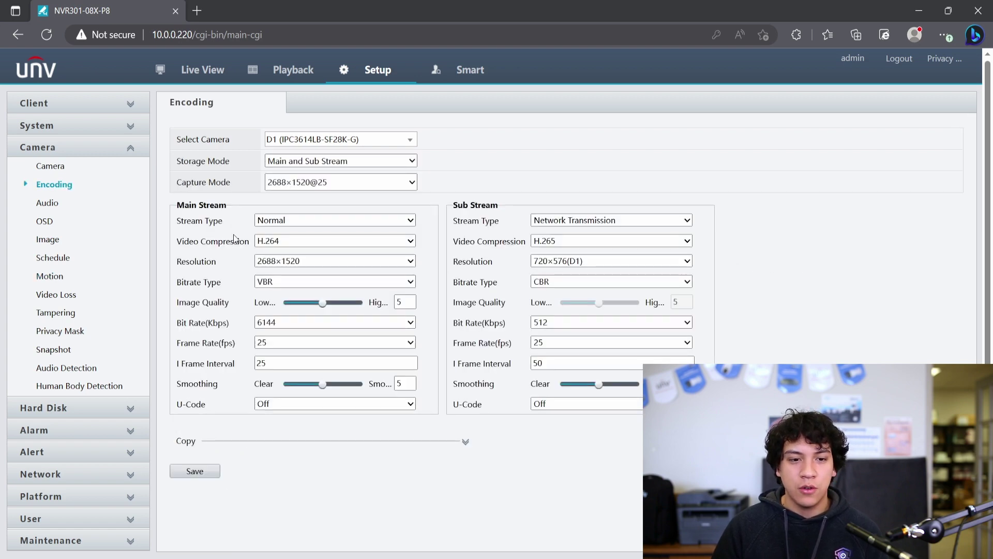
click(303, 241)
click(293, 264)
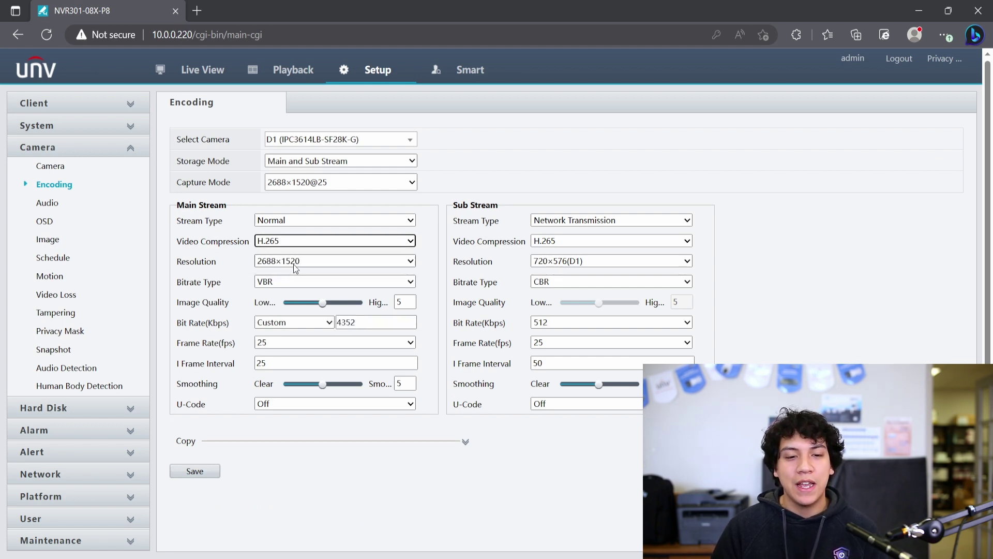
click(196, 472)
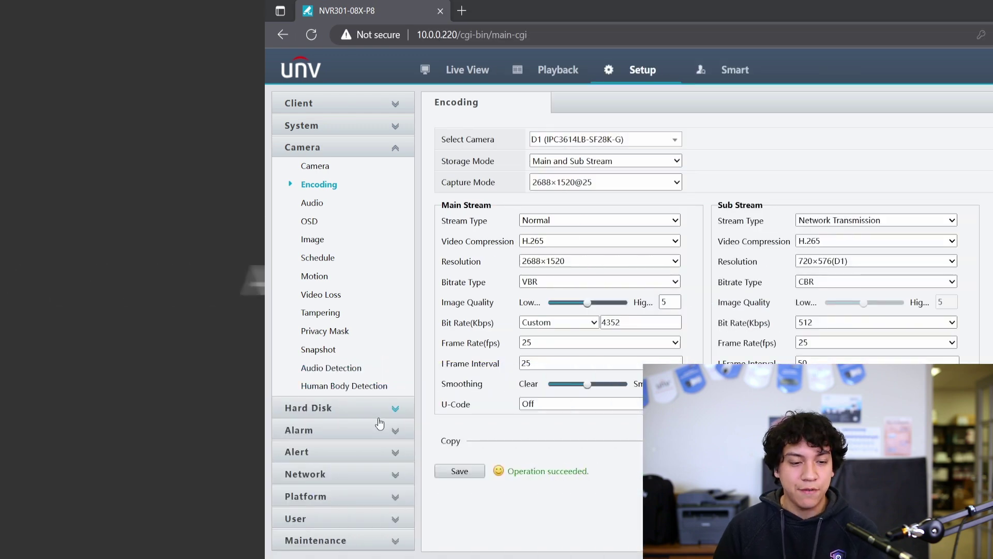
Refresh the hard disk list and confirm the 1863.02 GB disk 1 shows Normal status
click(385, 409)
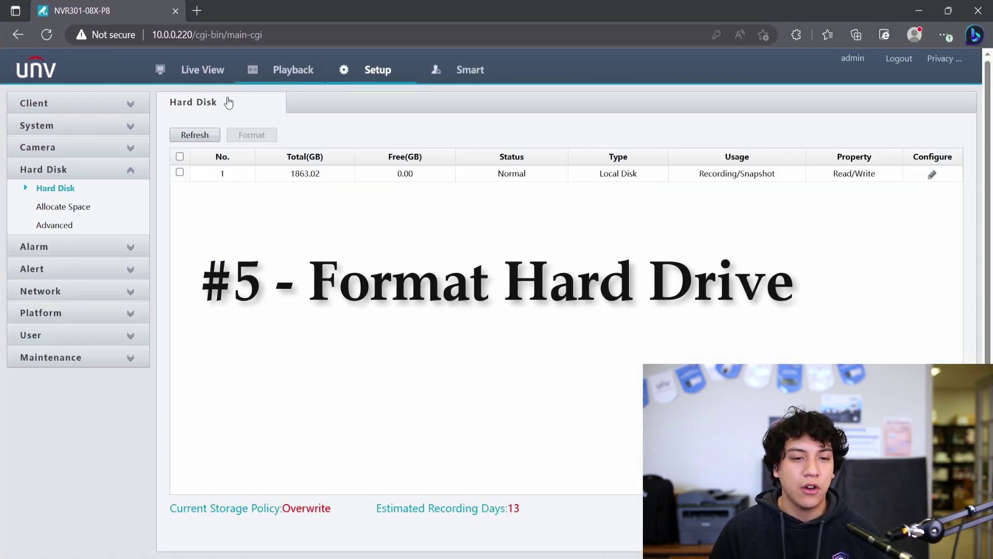
click(179, 172)
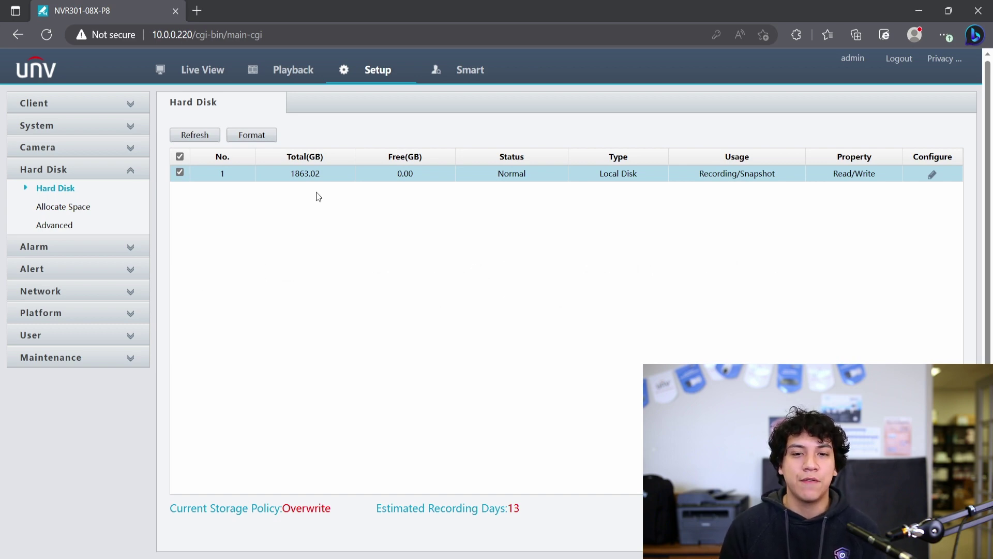
click(44, 169)
click(47, 171)
click(56, 190)
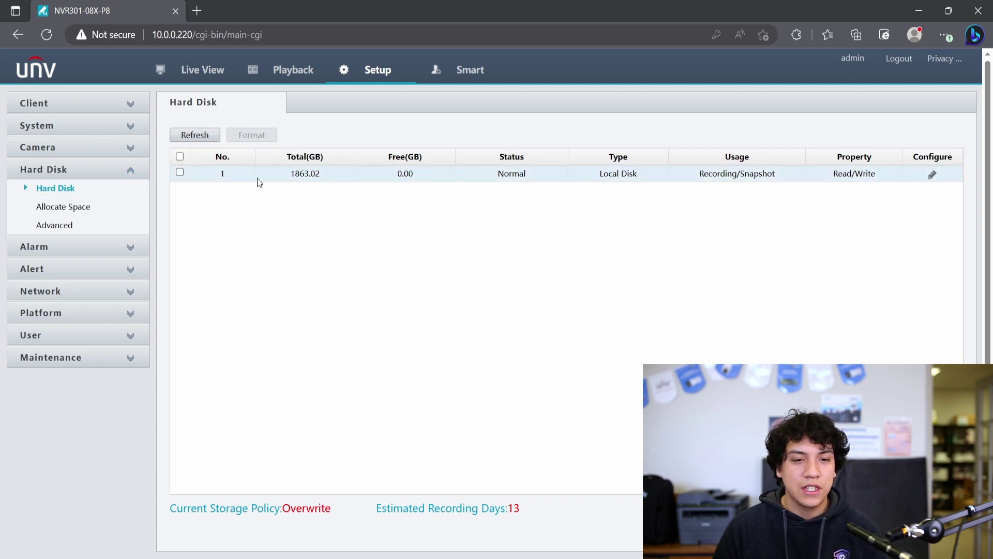
click(179, 172)
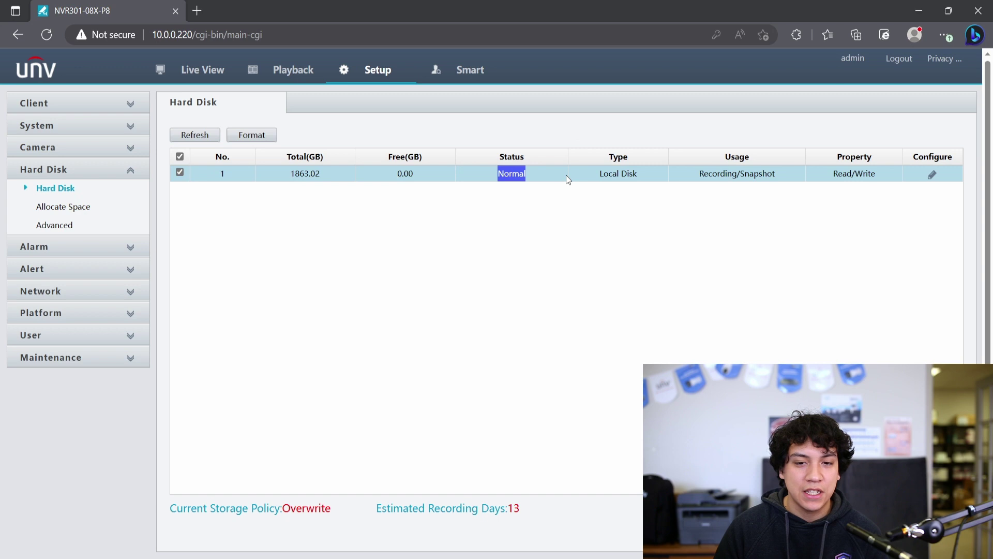
click(534, 204)
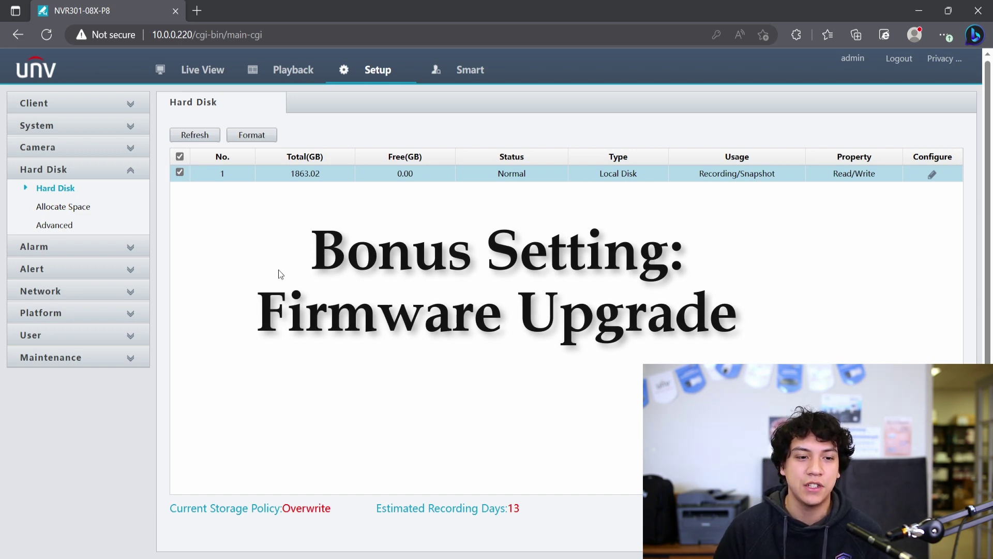
Open the Cloud Upgrade page under Maintenance, with NVR as the device type
click(118, 364)
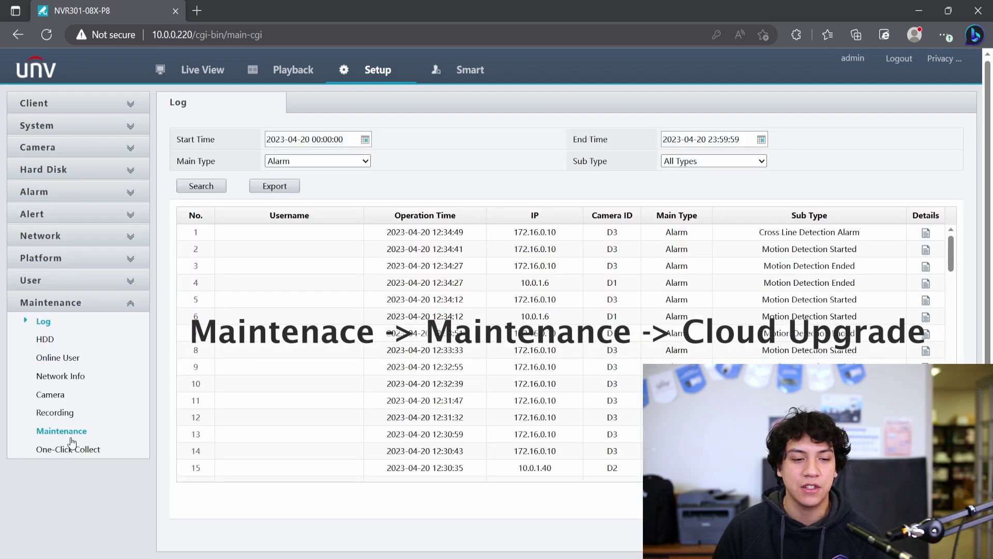
click(72, 437)
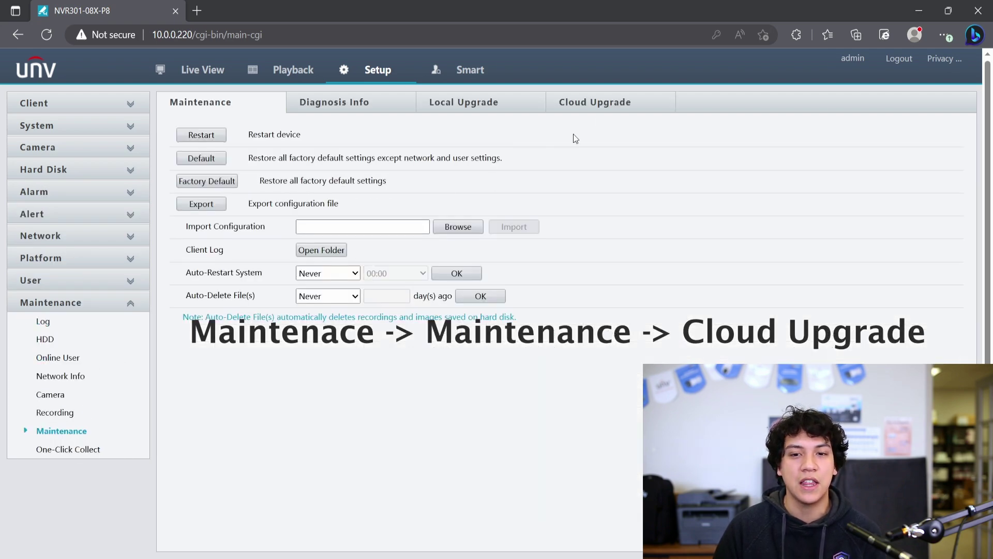
click(603, 107)
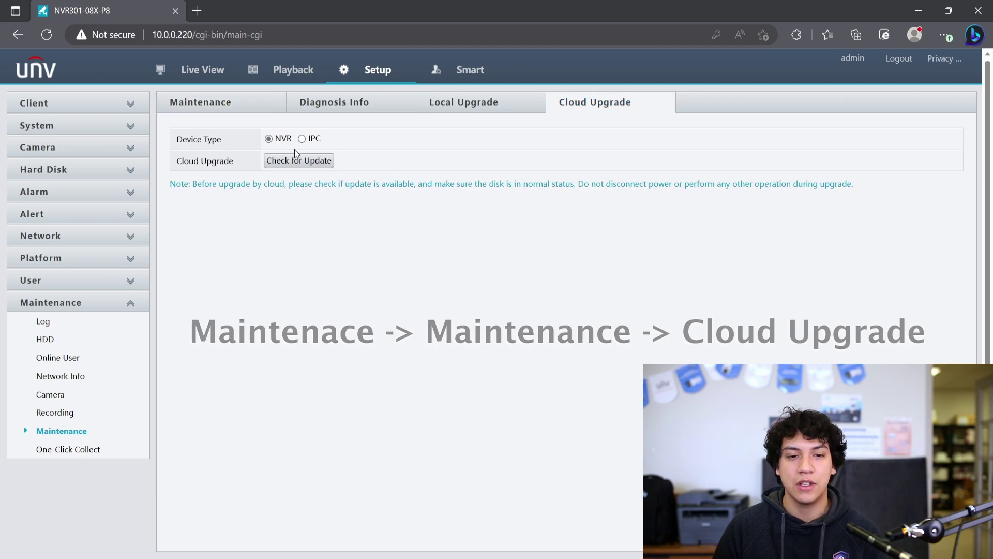